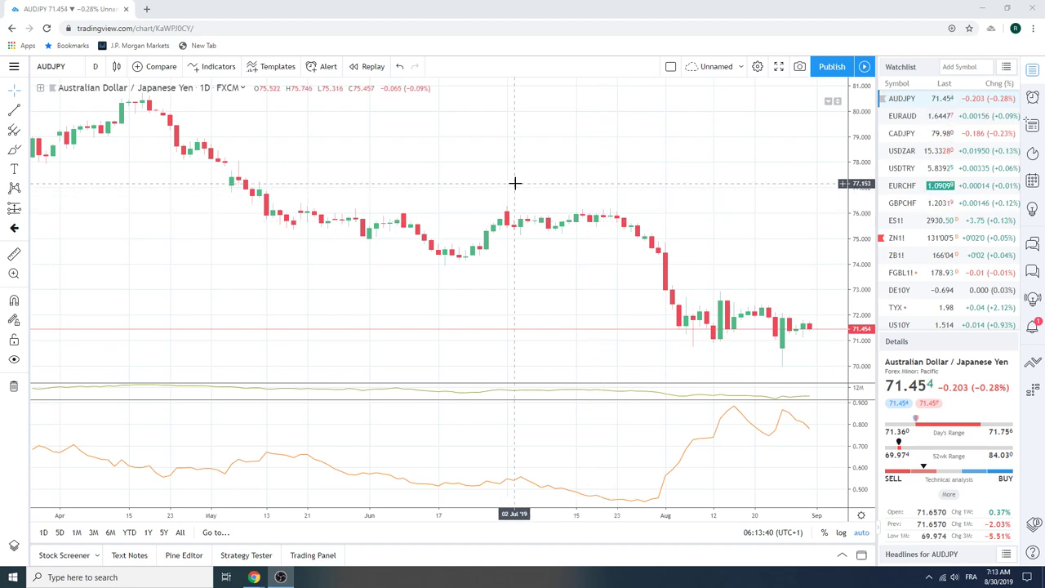
- Draw an extended trend line from the mid-August AUDJPY high down past the latest candles
scroll(514, 183, "down", 3)
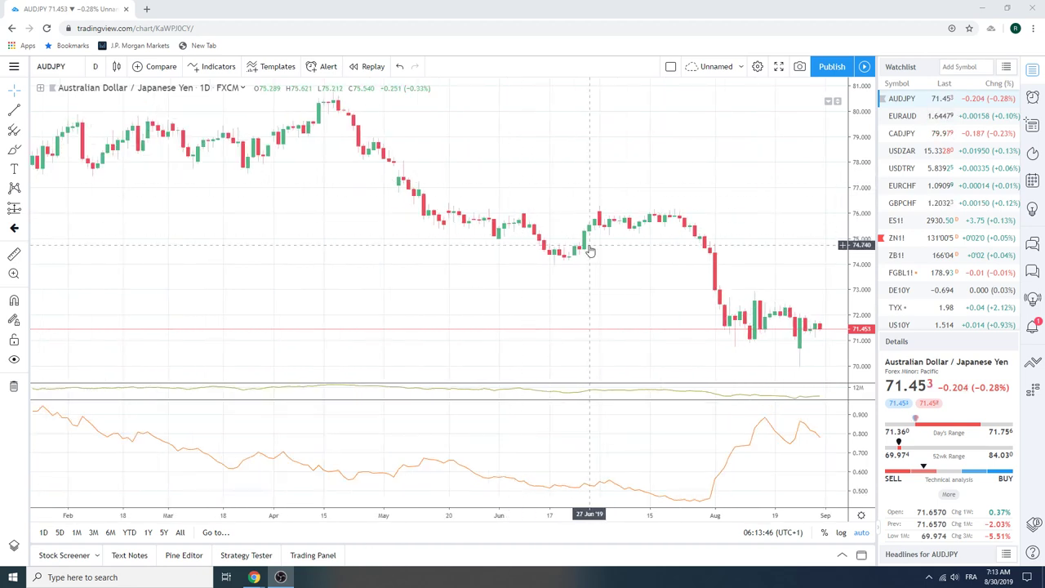
scroll(588, 247, "up", 3)
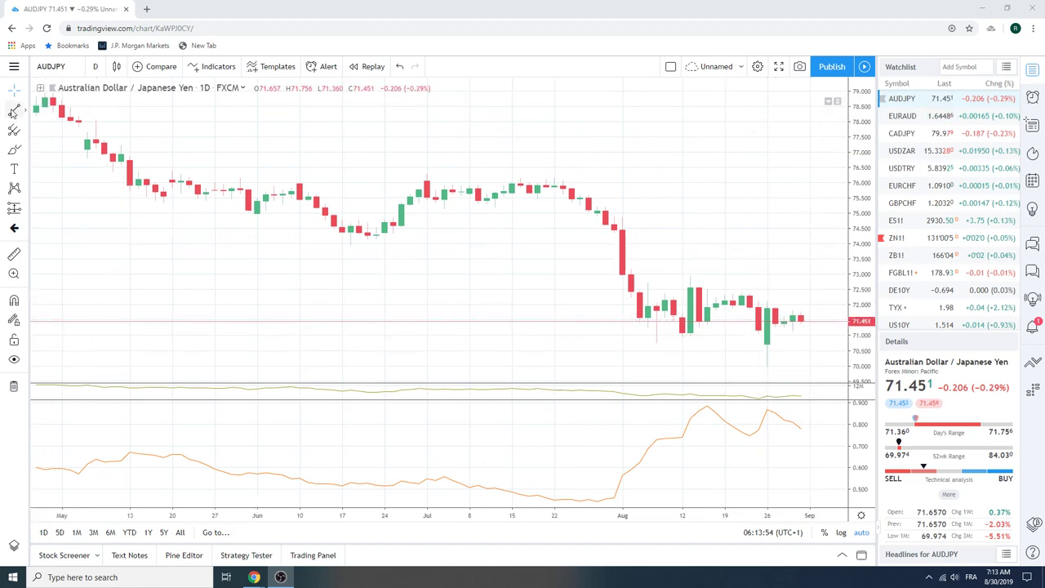
left_click(23, 111)
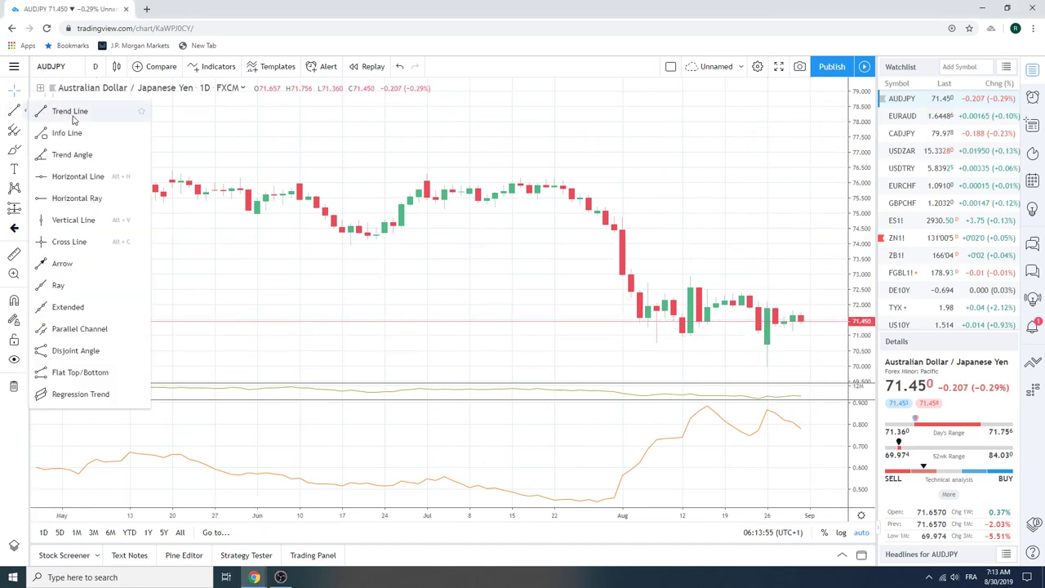
left_click(103, 307)
left_click(691, 272)
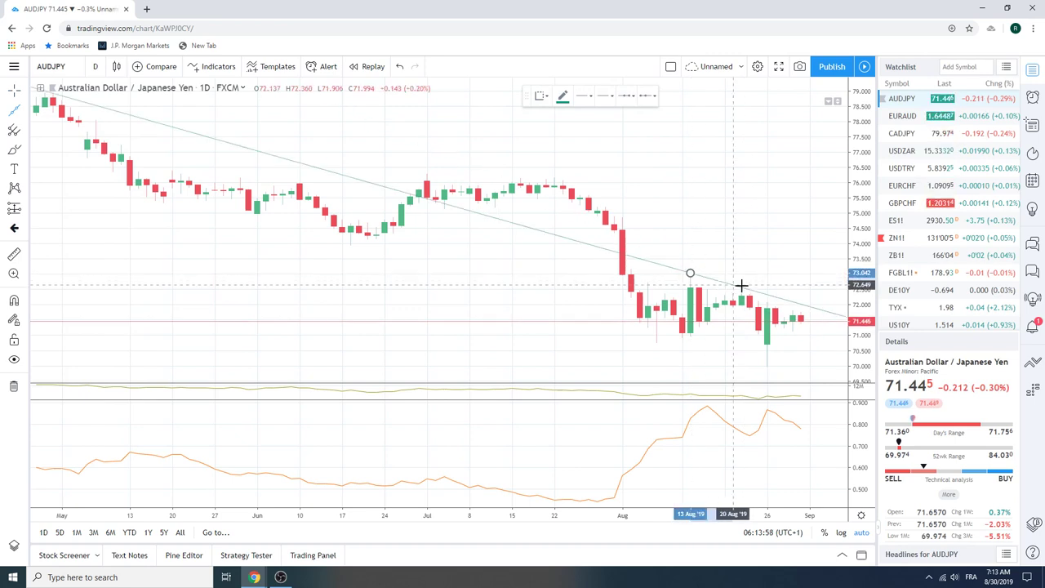
left_click(817, 315)
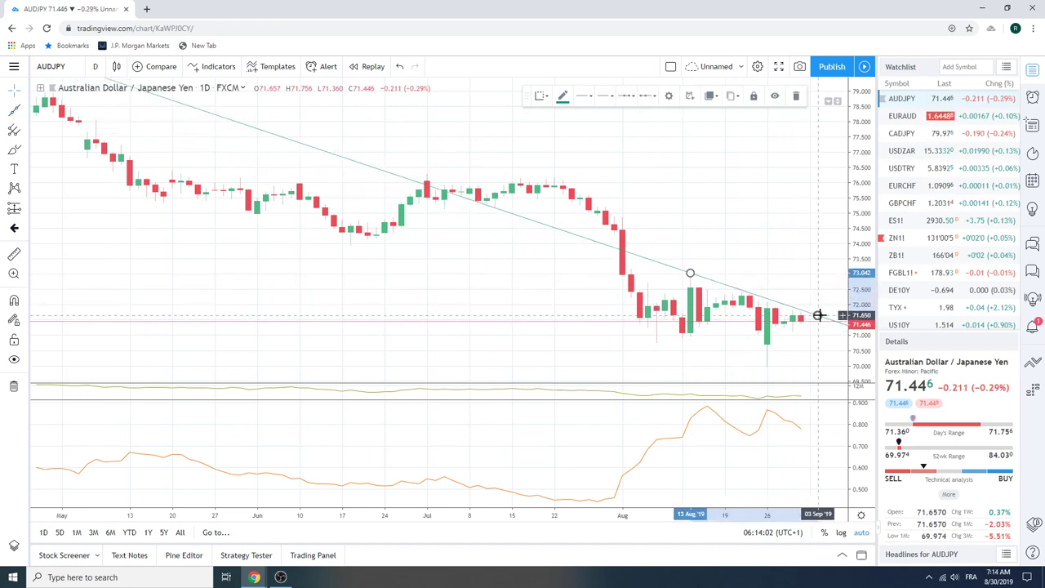
- Switch the AUDJPY chart to 4-hour candles
left_click(94, 66)
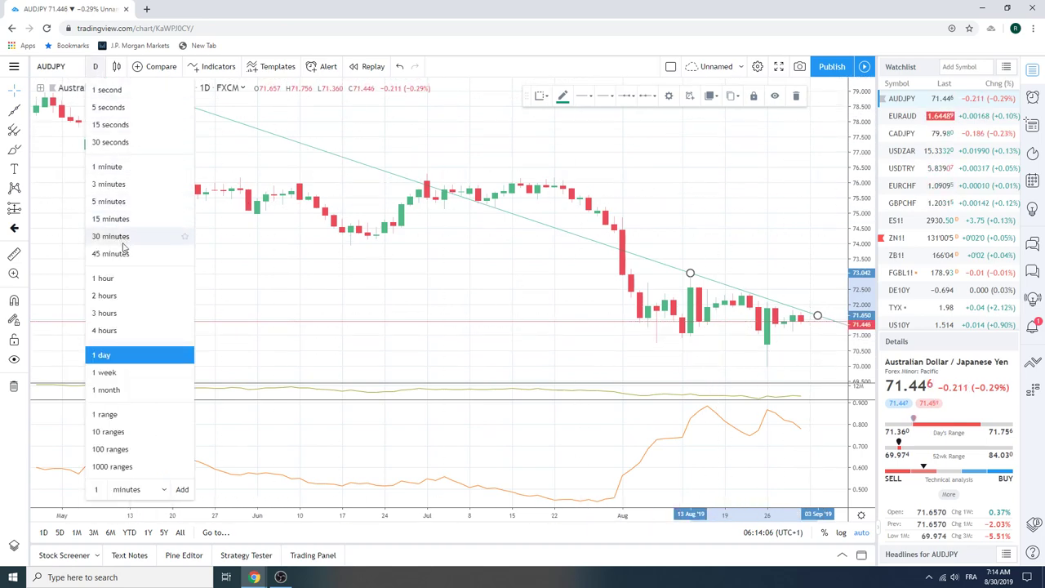
left_click(140, 330)
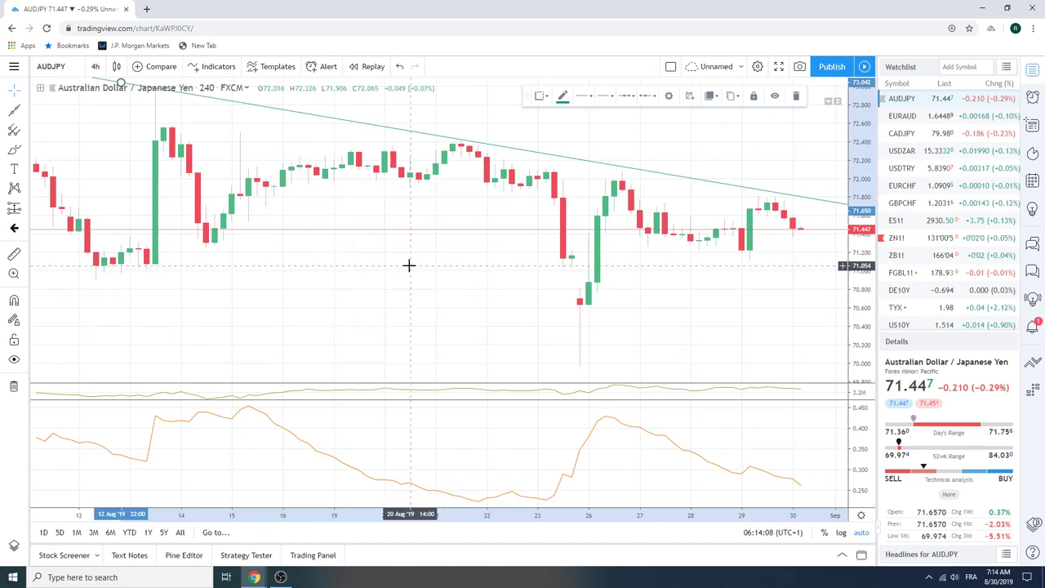
scroll(427, 264, "down", 4)
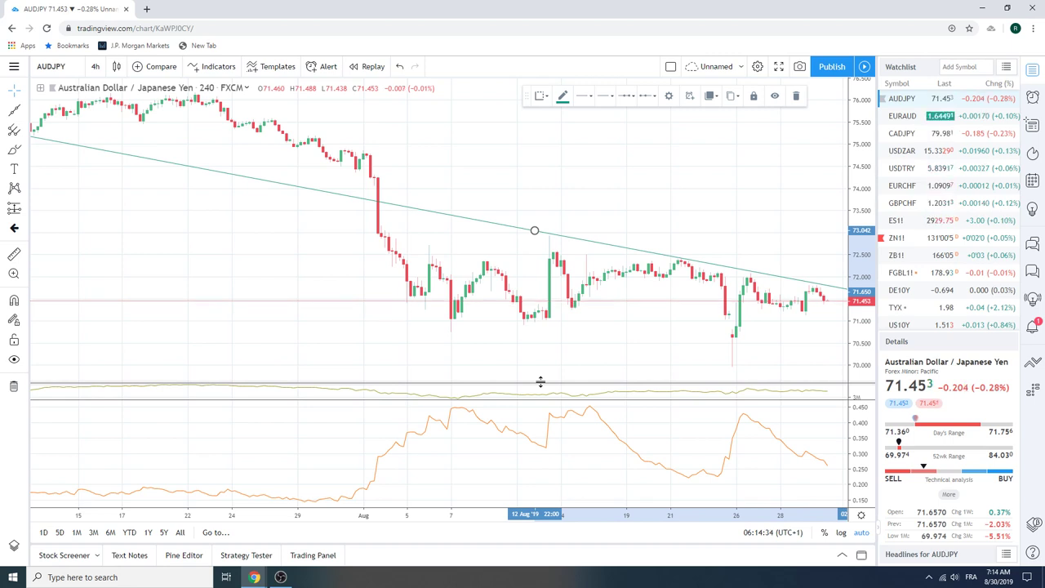
- Set the AUDJPY chart interval to 1 day and zoom in on the candles
left_click(95, 67)
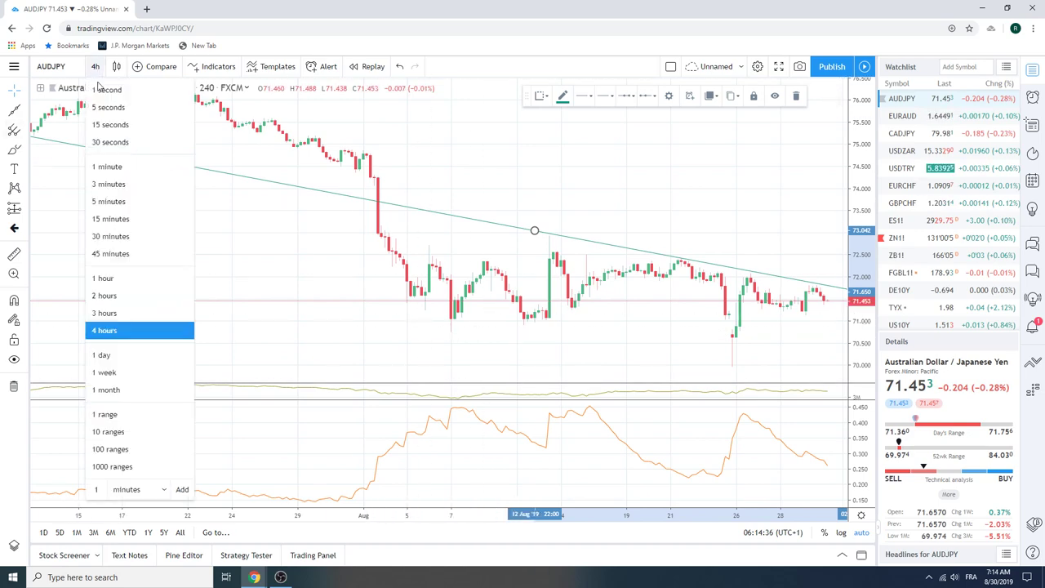
left_click(102, 355)
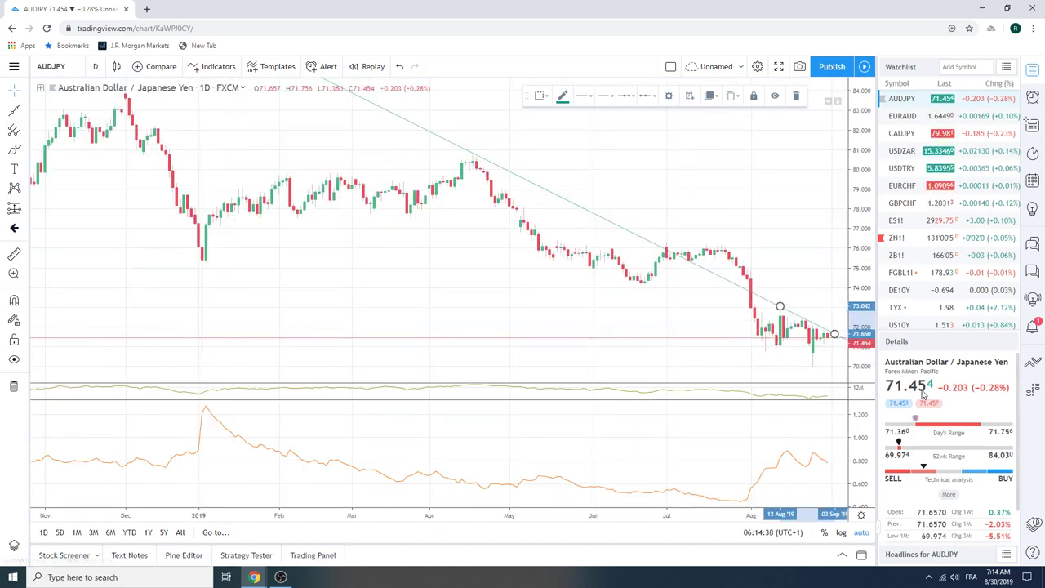
scroll(658, 343, "up", 5)
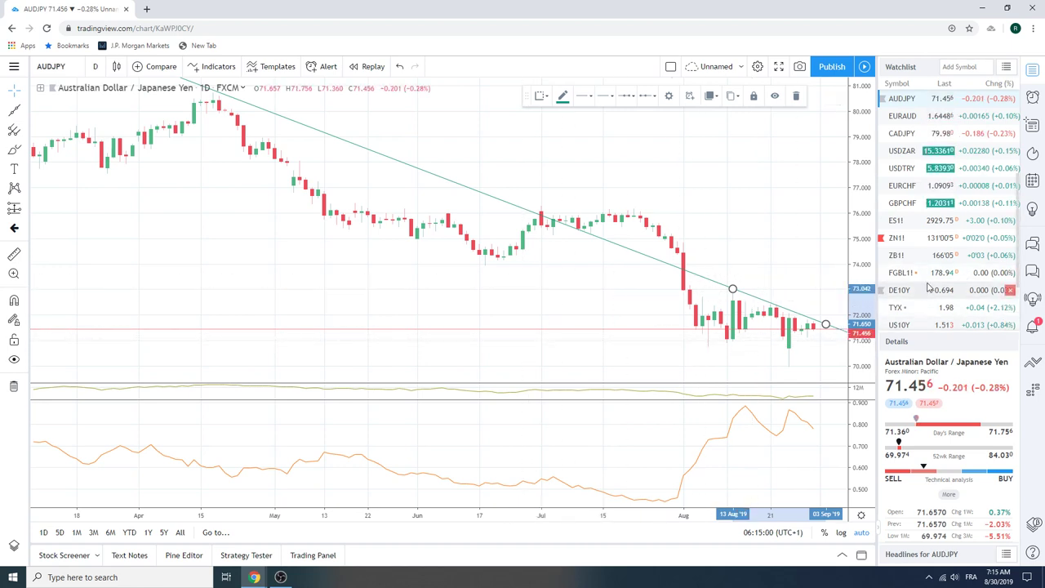
- Load ZN1! from the watchlist and zoom around its daily chart near 131'00'5
left_click(913, 239)
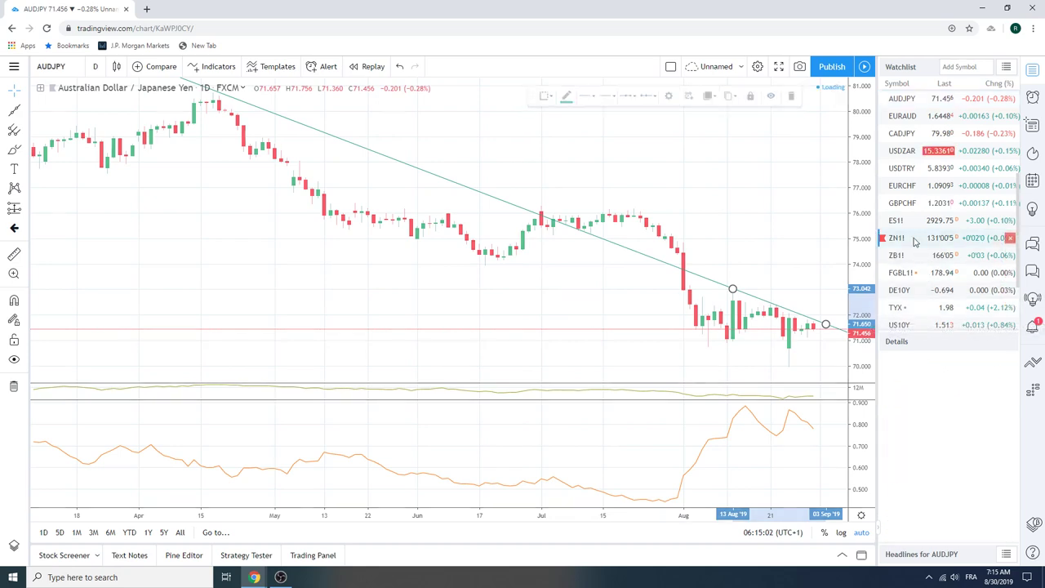
scroll(650, 261, "up", 2)
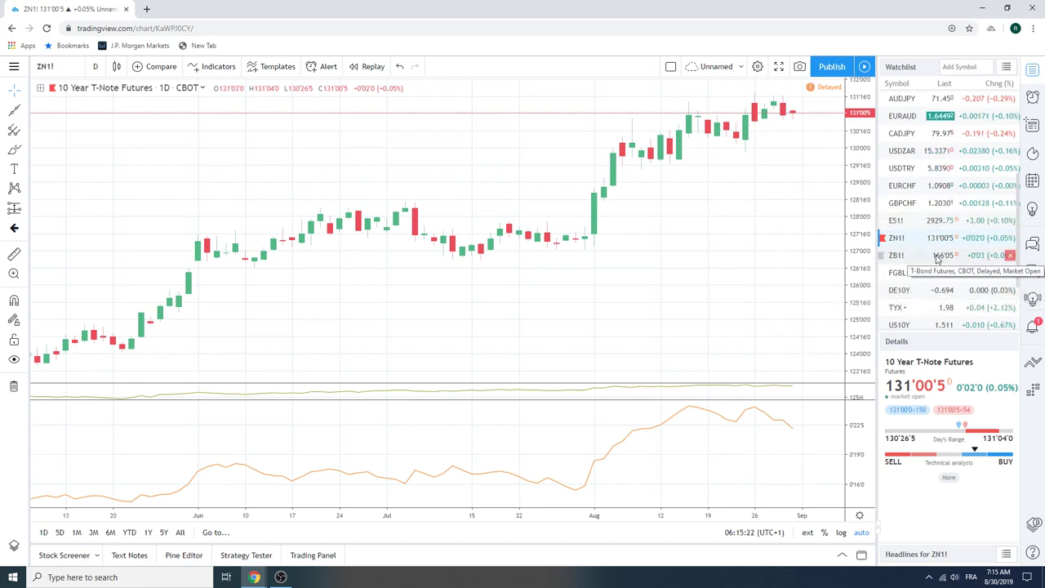
scroll(937, 258, "down", 2)
scroll(937, 258, "down", 1)
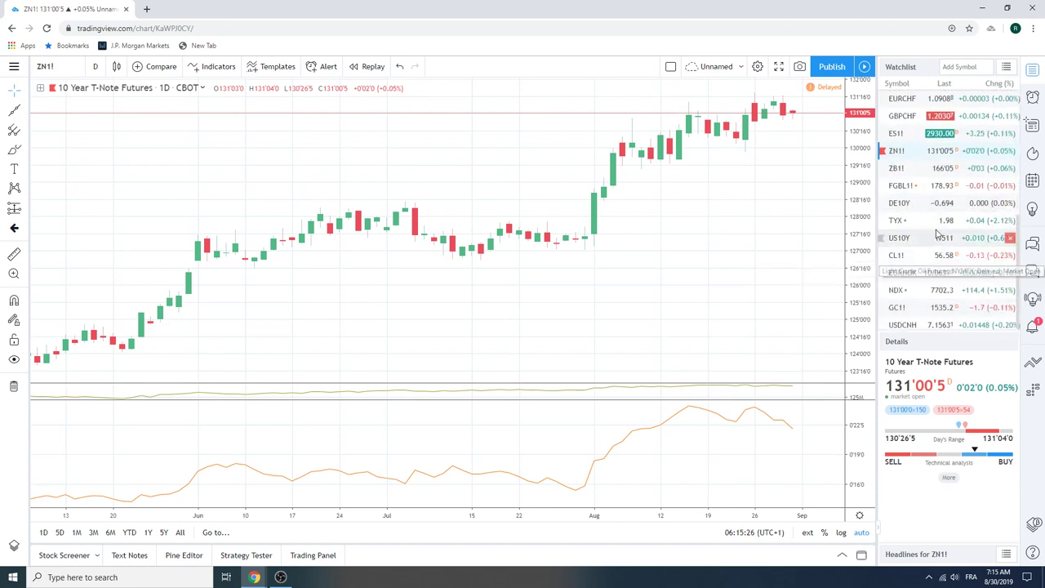
scroll(937, 234, "up", 2)
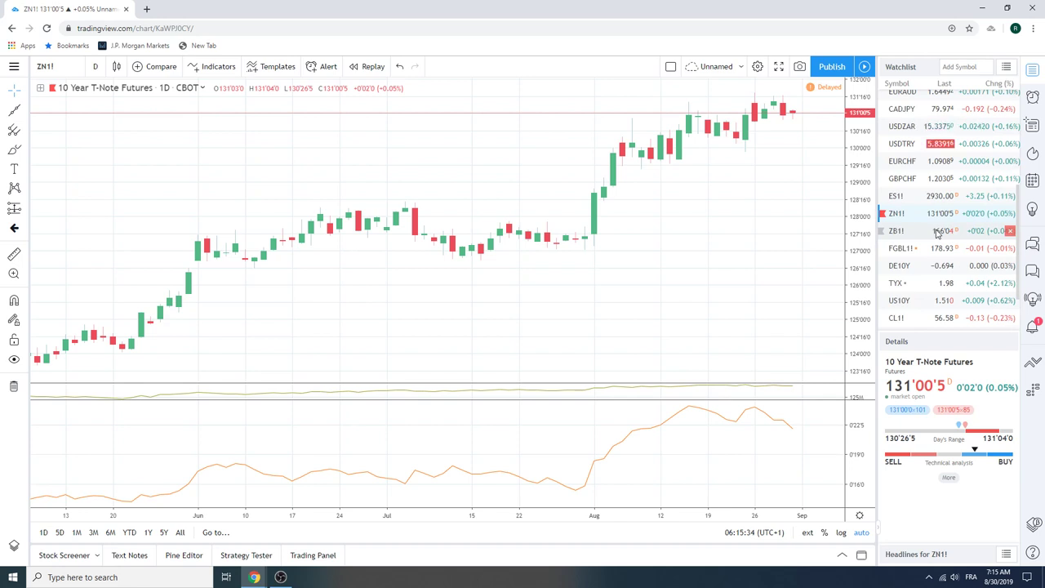
scroll(938, 235, "down", 1)
scroll(937, 234, "down", 2)
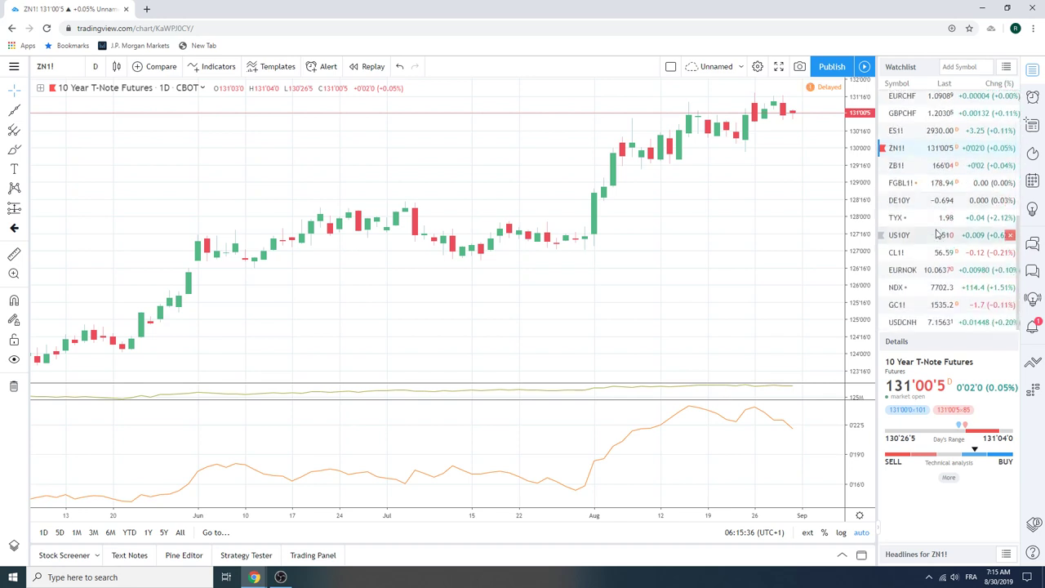
scroll(938, 234, "up", 3)
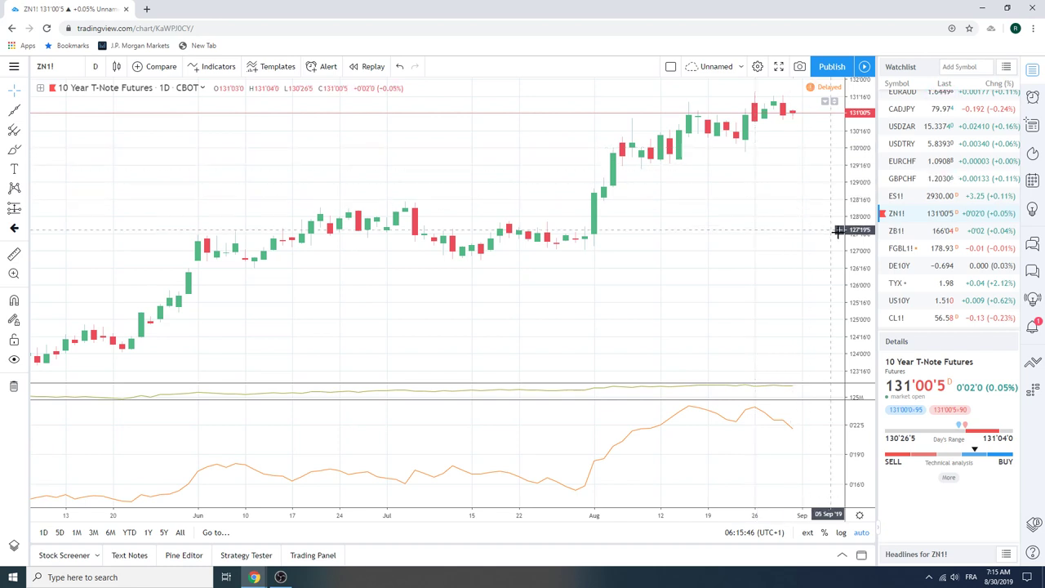
left_click(901, 266)
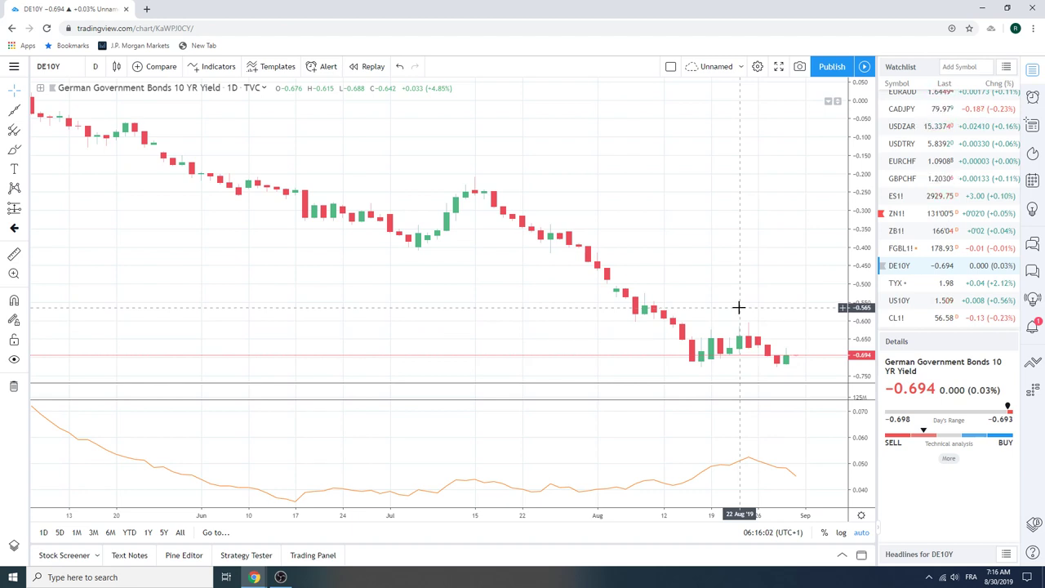
scroll(925, 227, "up", 3)
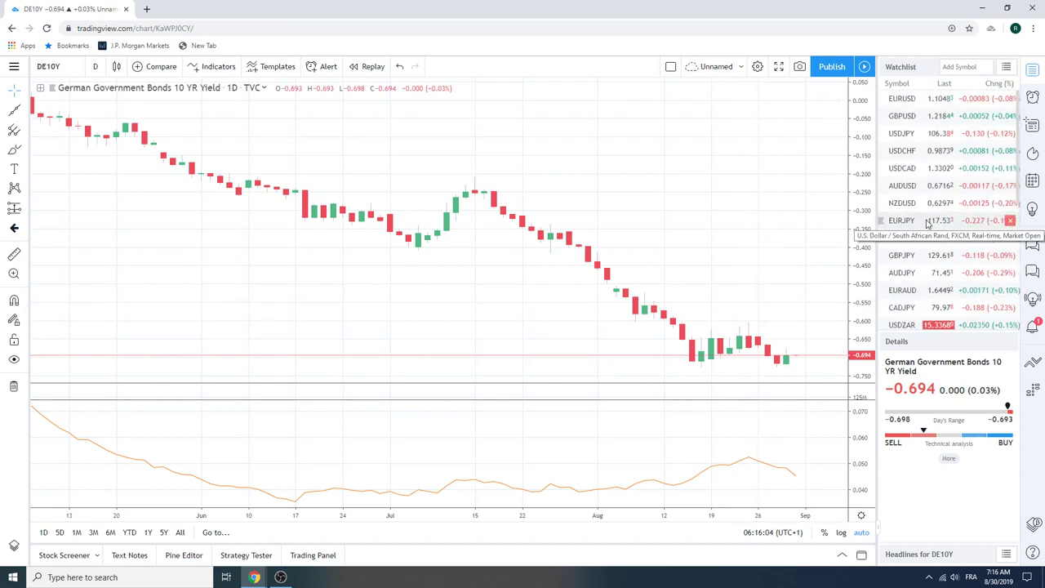
scroll(927, 225, "down", 5)
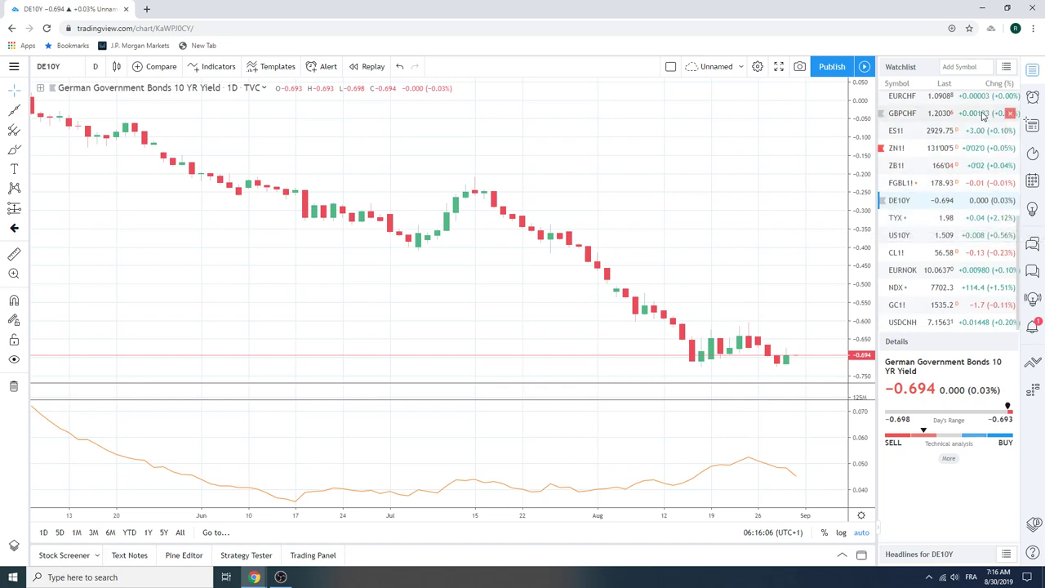
- Search 'BUND' and add the Euro Bund (EUBUND) to the watchlist
left_click(981, 67)
type("BUNDS")
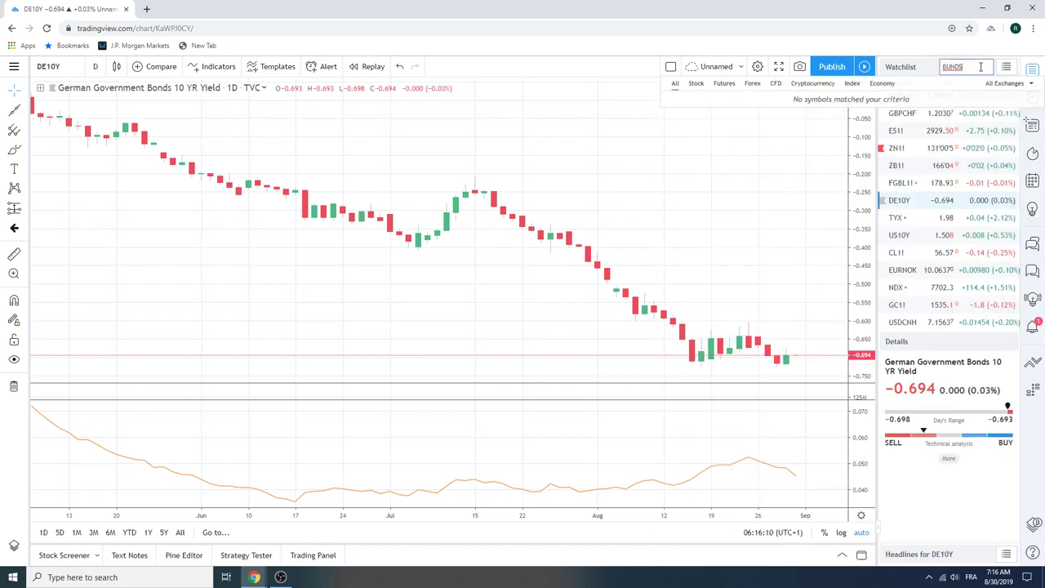
key("BackSpace")
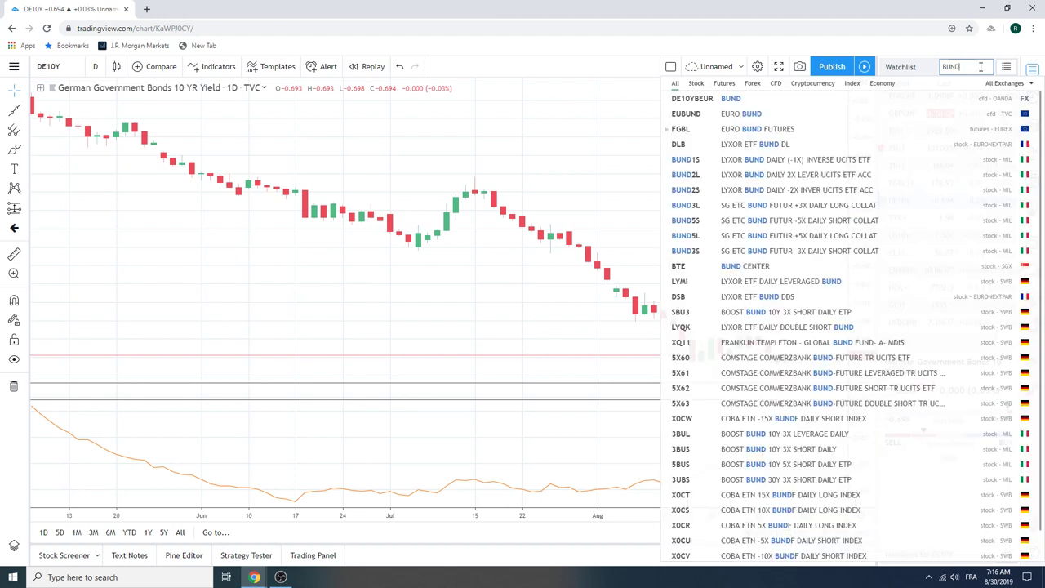
left_click(758, 115)
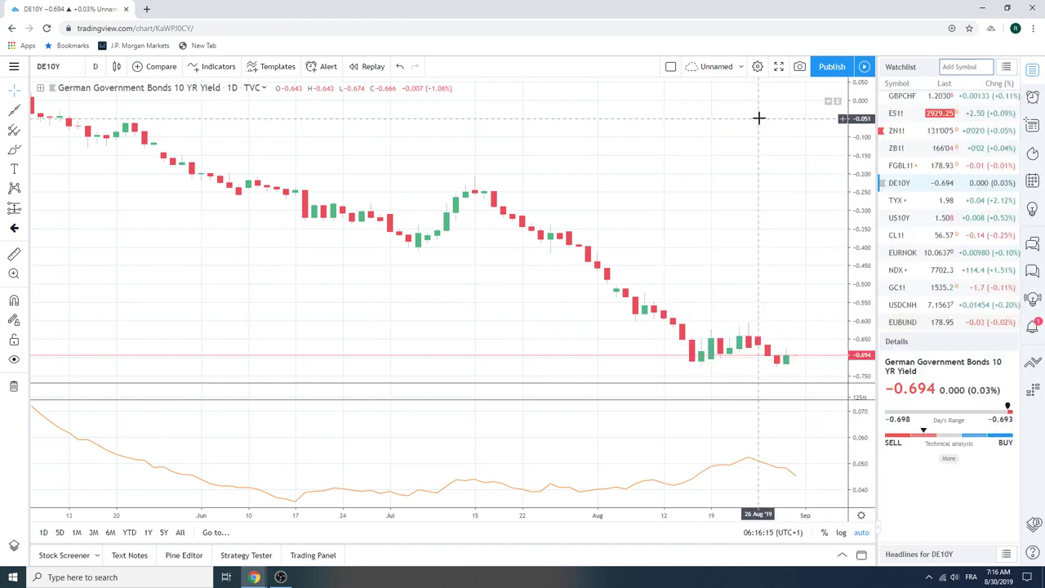
- Open the EUBUND daily chart from its watchlist row
left_click(884, 322)
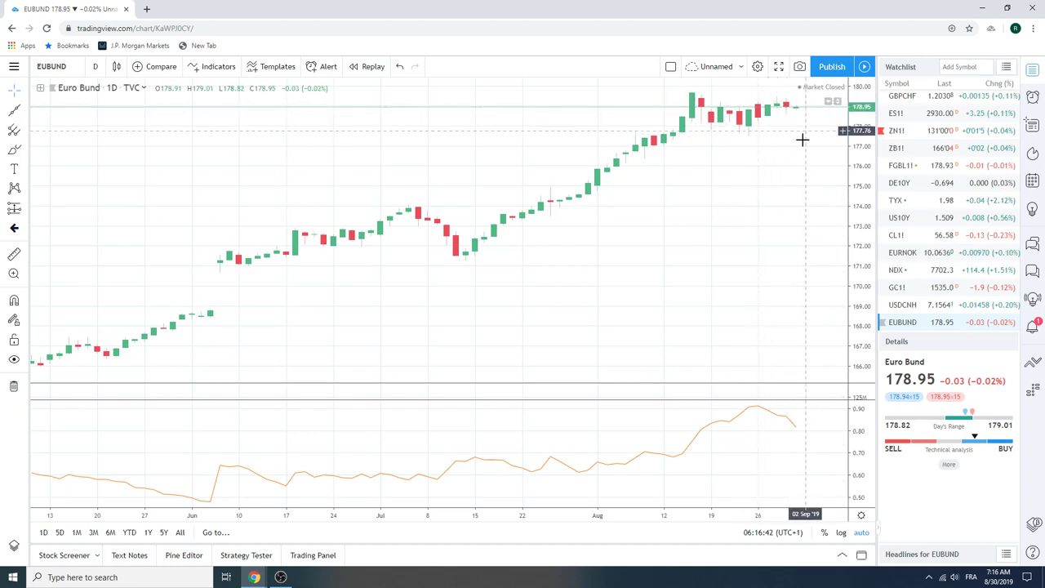
scroll(941, 216, "up", 3)
scroll(941, 216, "down", 1)
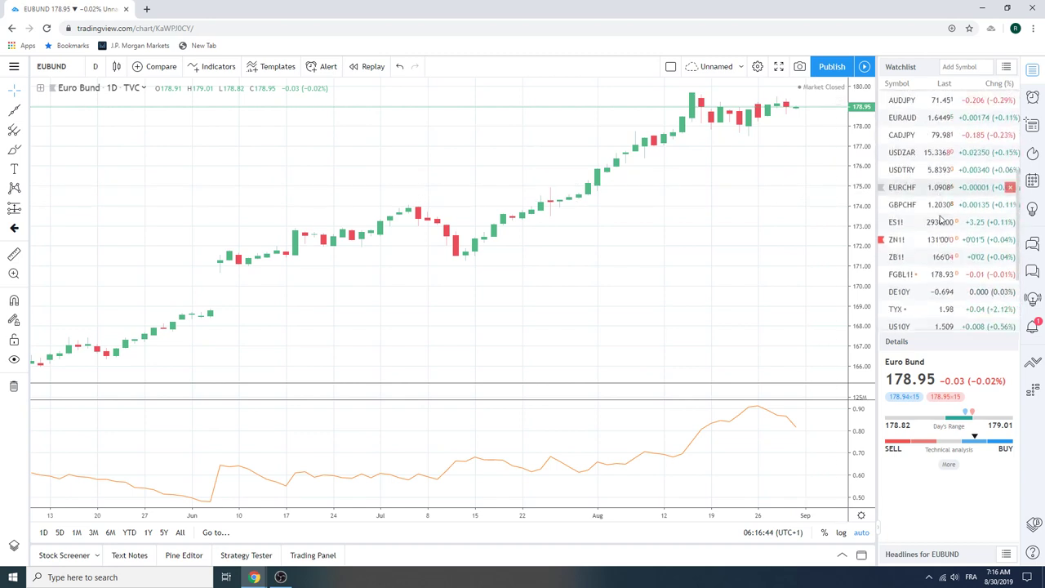
- Load ZN1! and view it on 1-month bars
left_click(897, 218)
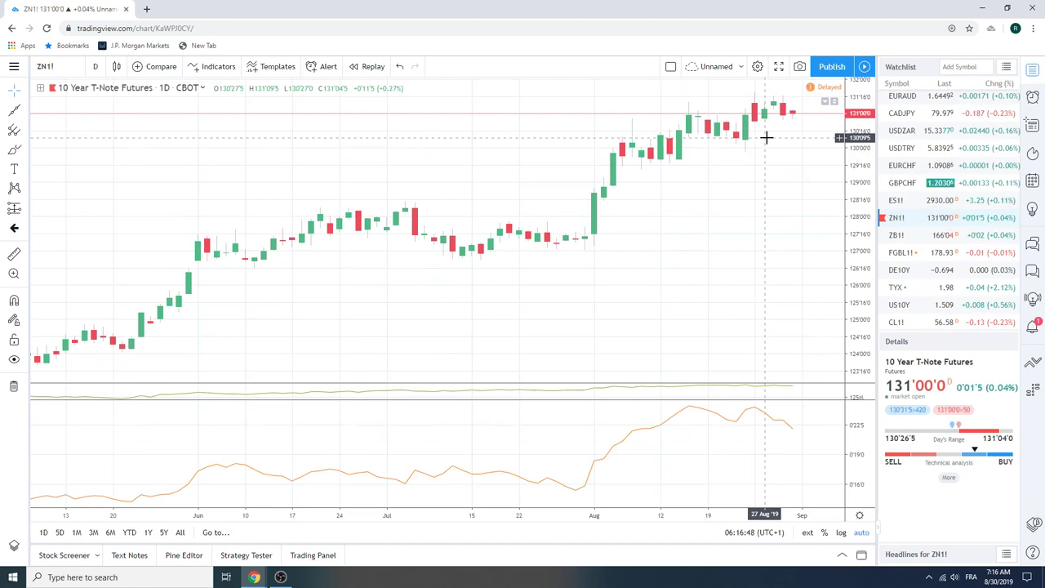
left_click(95, 66)
left_click(102, 389)
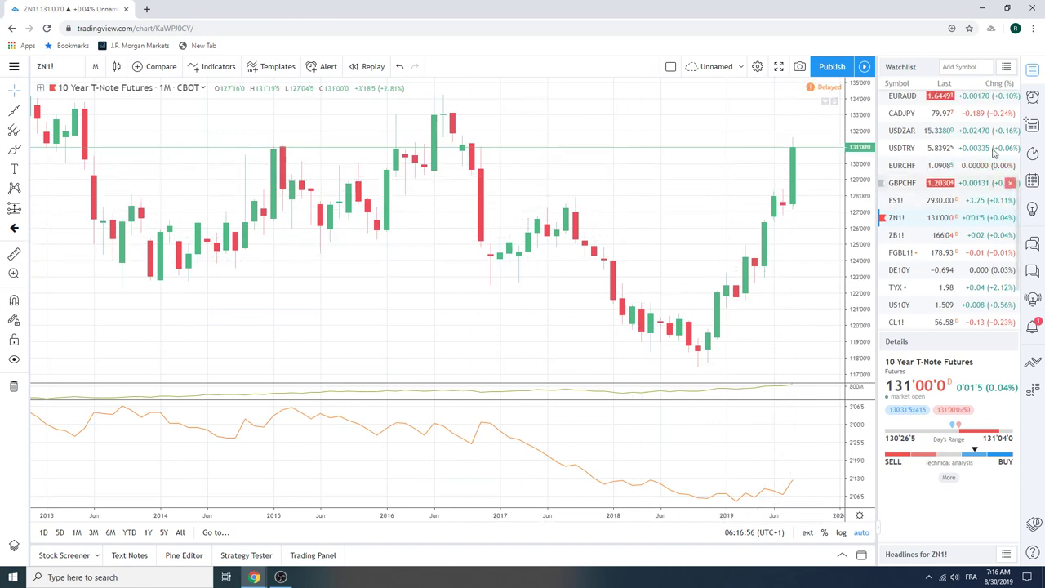
- Return the ZN1! chart to 1-day candles
left_click(96, 66)
left_click(131, 355)
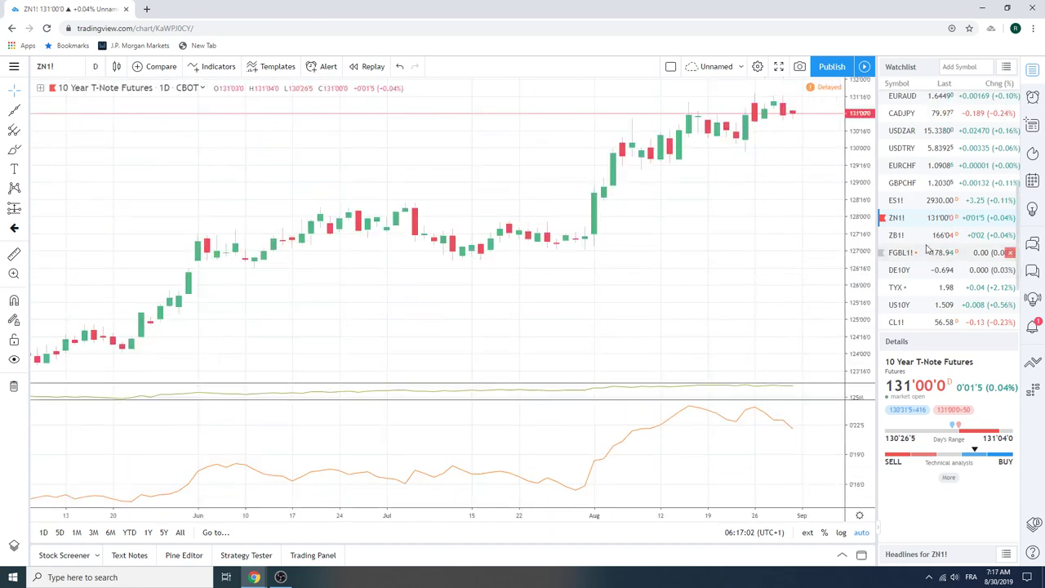
scroll(927, 249, "up", 1)
scroll(927, 245, "up", 2)
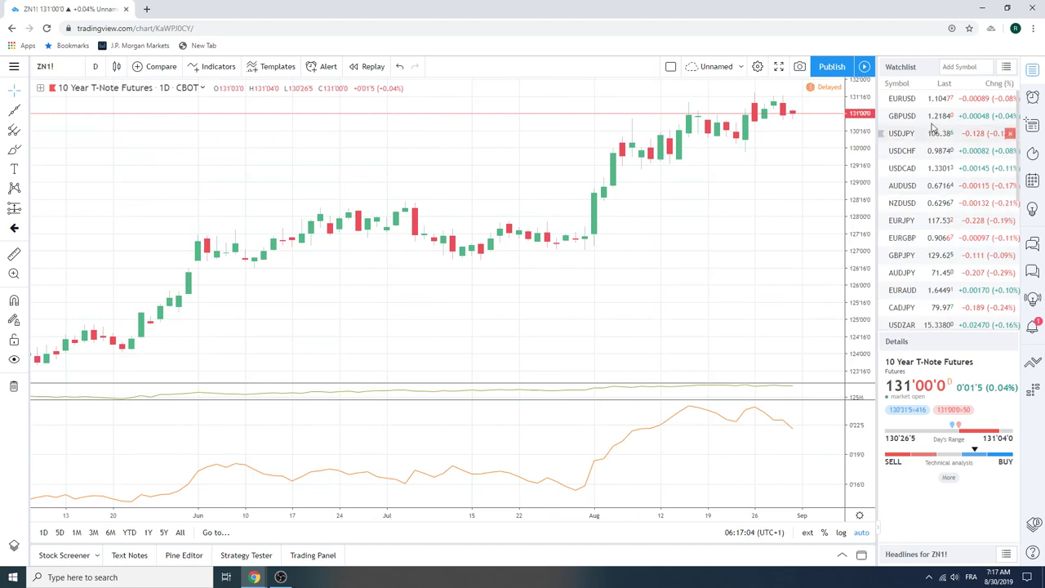
scroll(928, 131, "down", 3)
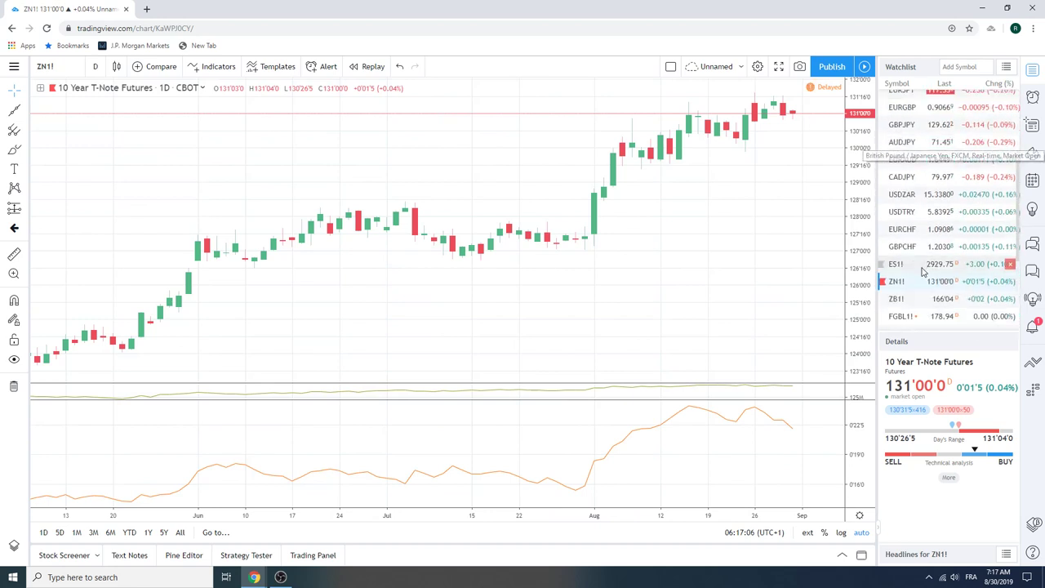
scroll(927, 180, "up", 3)
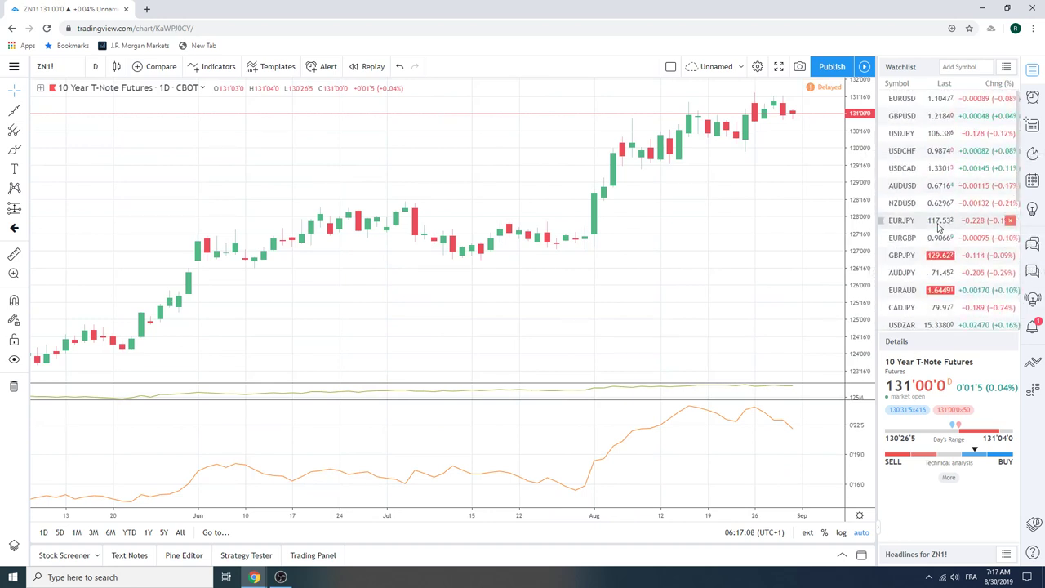
- Load EURUSD from the watchlist and zoom out to show more daily history
left_click(921, 99)
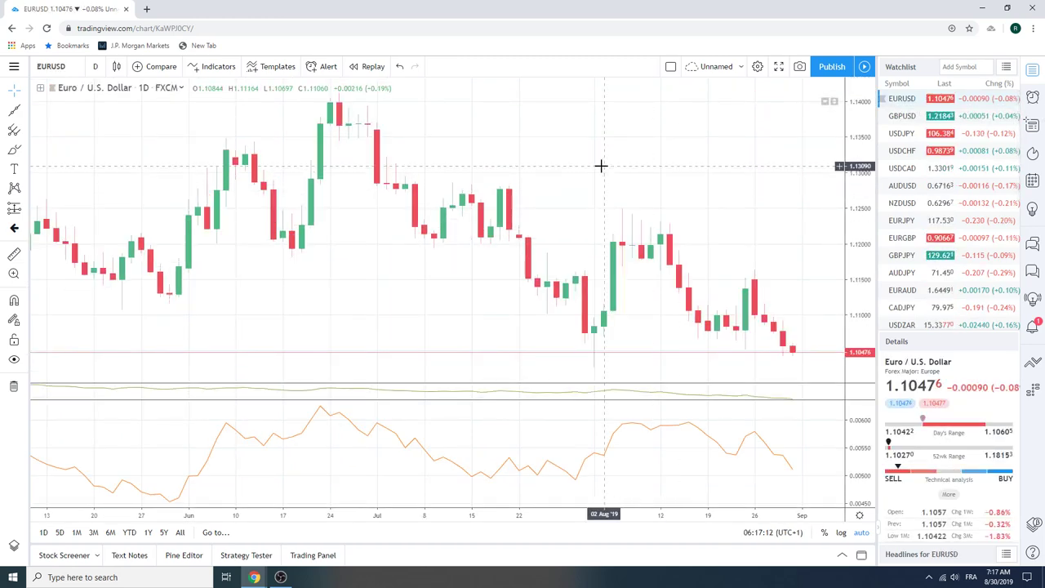
scroll(602, 166, "down", 3)
scroll(601, 166, "down", 3)
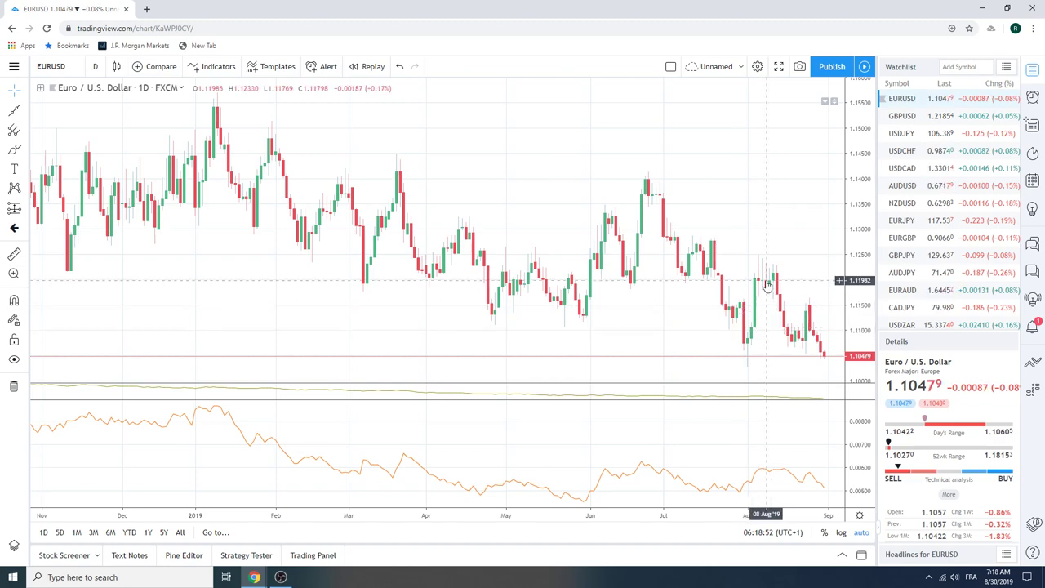
scroll(763, 294, "down", 1)
scroll(765, 280, "up", 1)
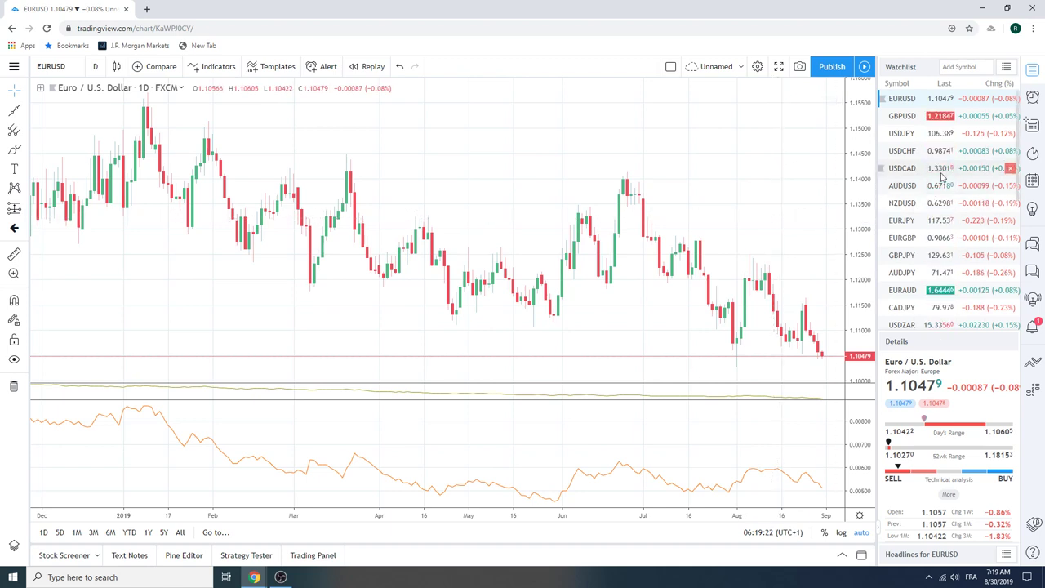
- Load USDCAD from the watchlist and set its interval to 1 hour
left_click(922, 168)
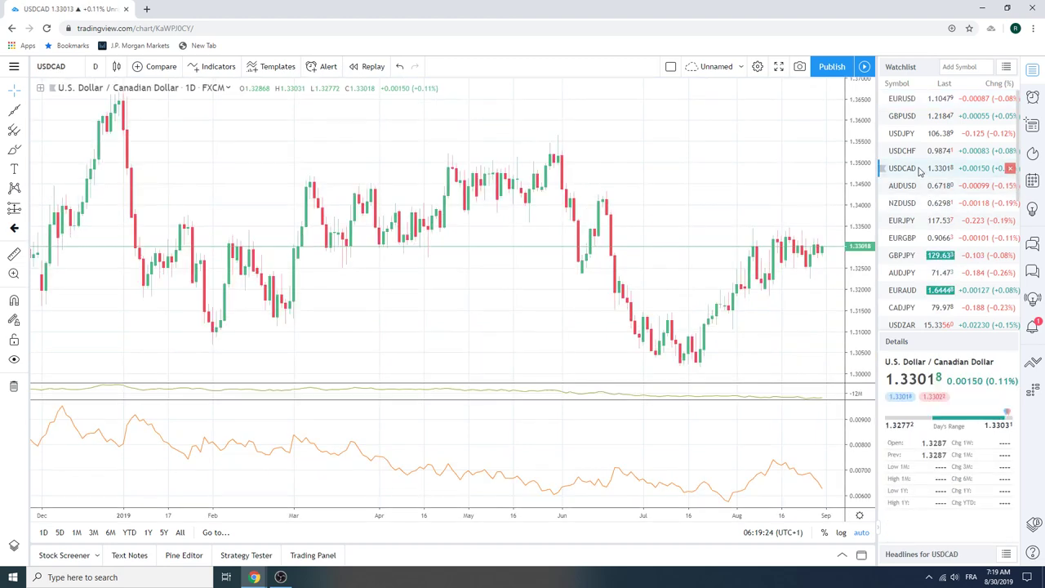
scroll(746, 285, "up", 3)
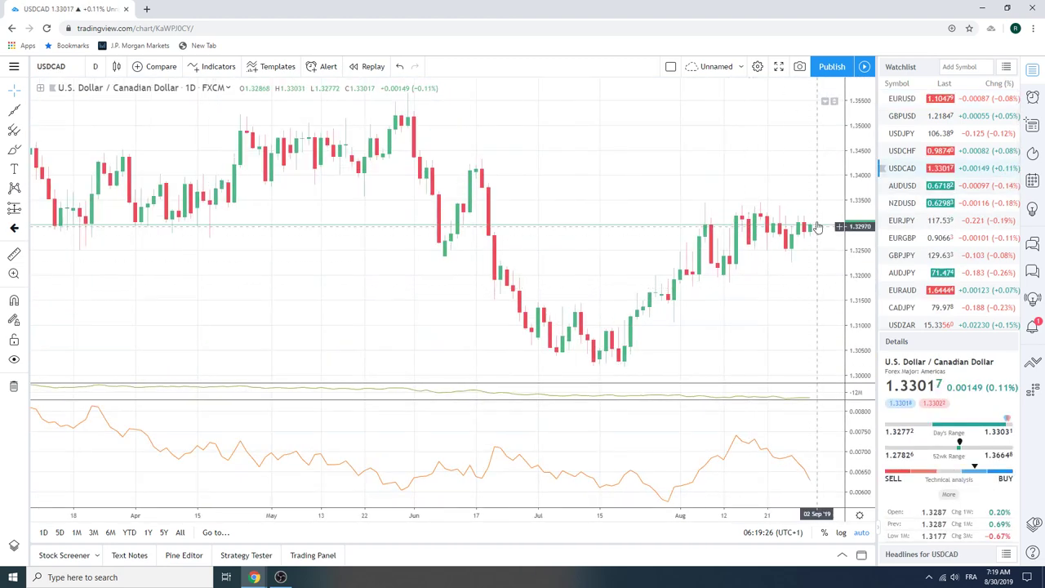
left_click(94, 66)
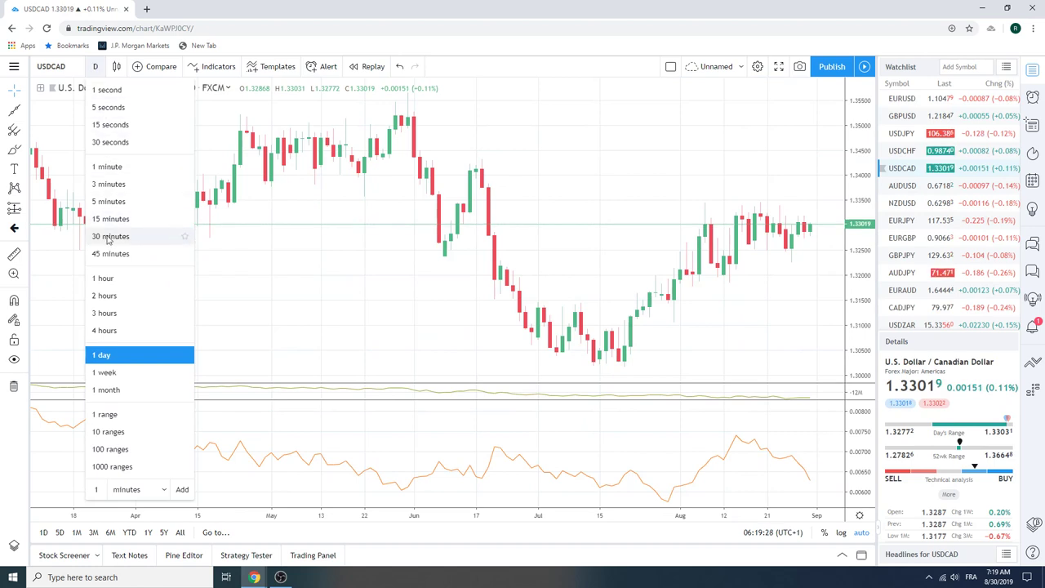
left_click(104, 278)
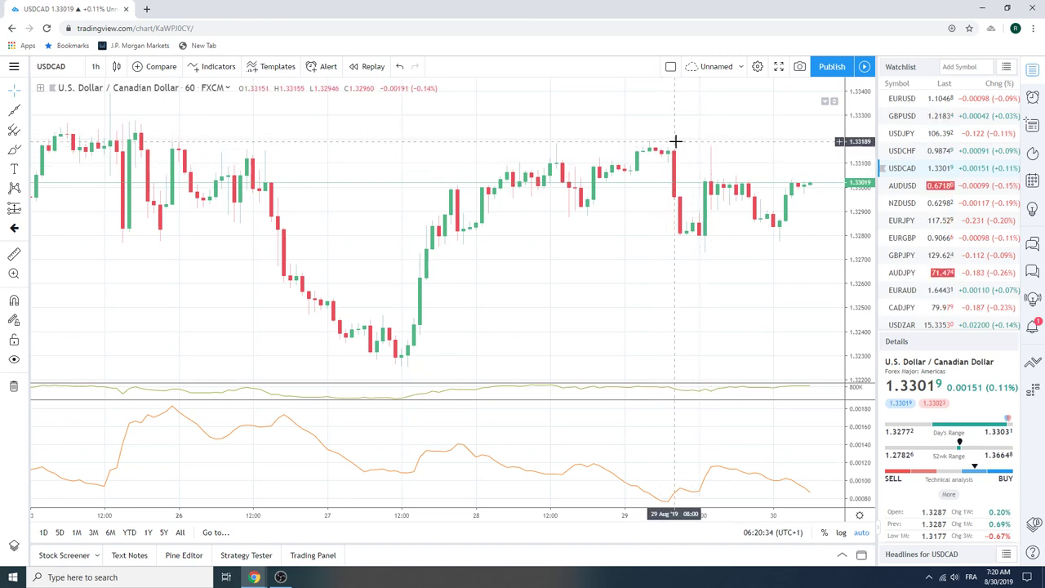
- Select AUDUSD in the watchlist to replace USDCAD on the hourly chart
left_click(901, 186)
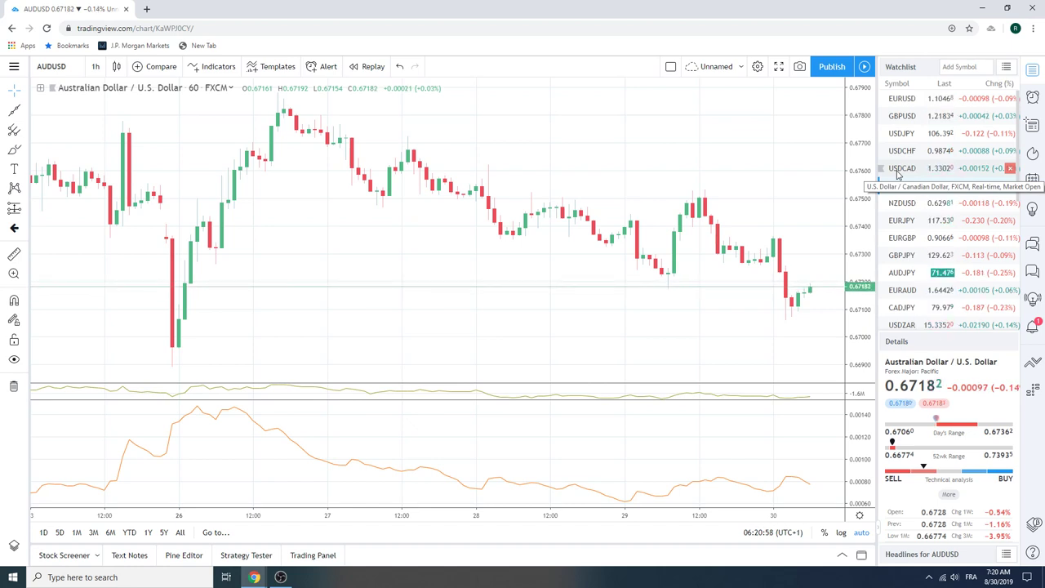
- Load GBPUSD from the watchlist and zoom out to about three weeks of hourly candles
left_click(906, 116)
scroll(715, 176, "down", 8)
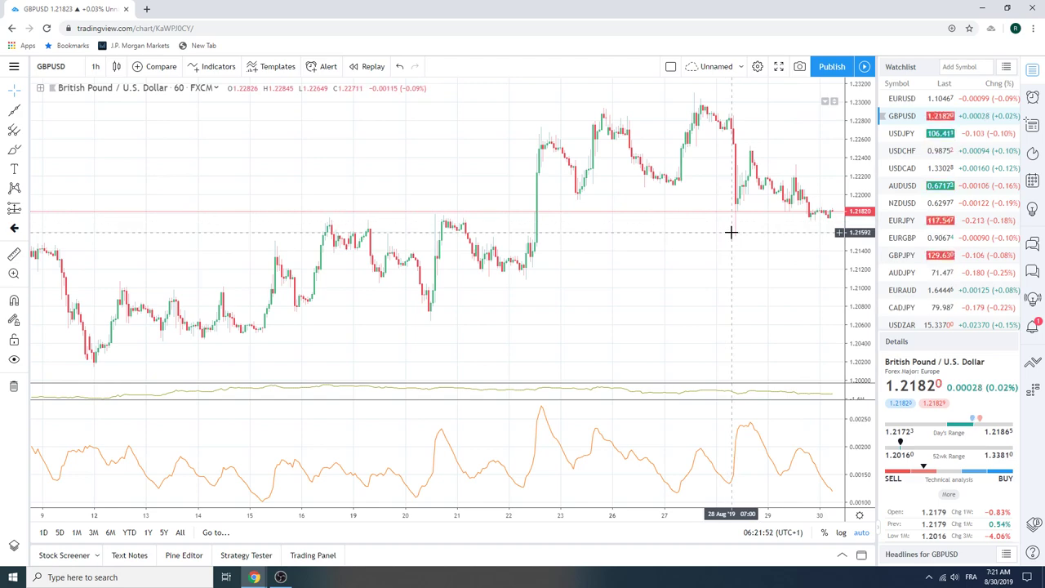
- Load EURGBP from the watchlist, zooming the hourly chart out and back in
left_click(903, 240)
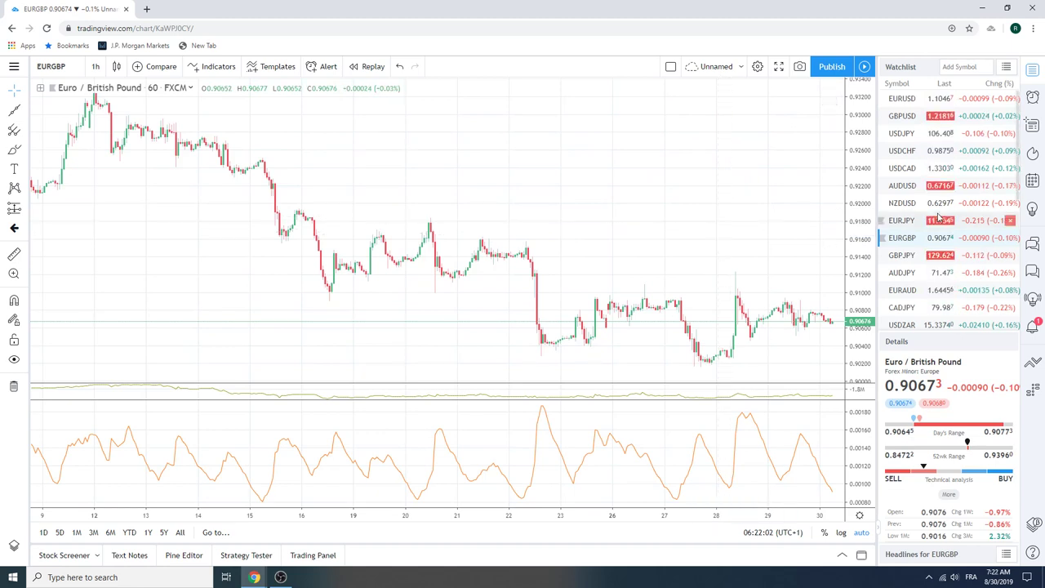
scroll(690, 245, "down", 5)
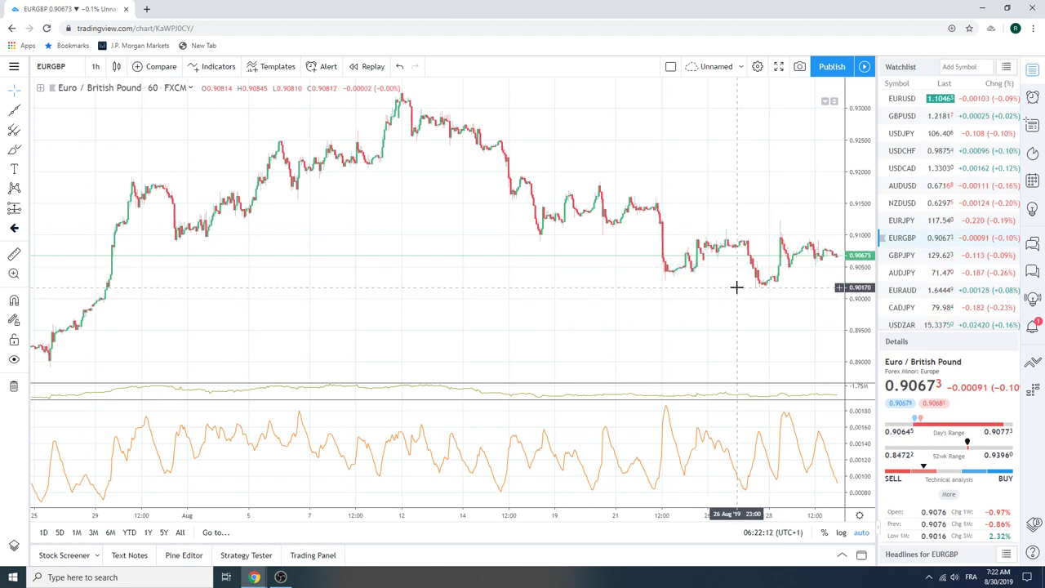
scroll(683, 242, "up", 3)
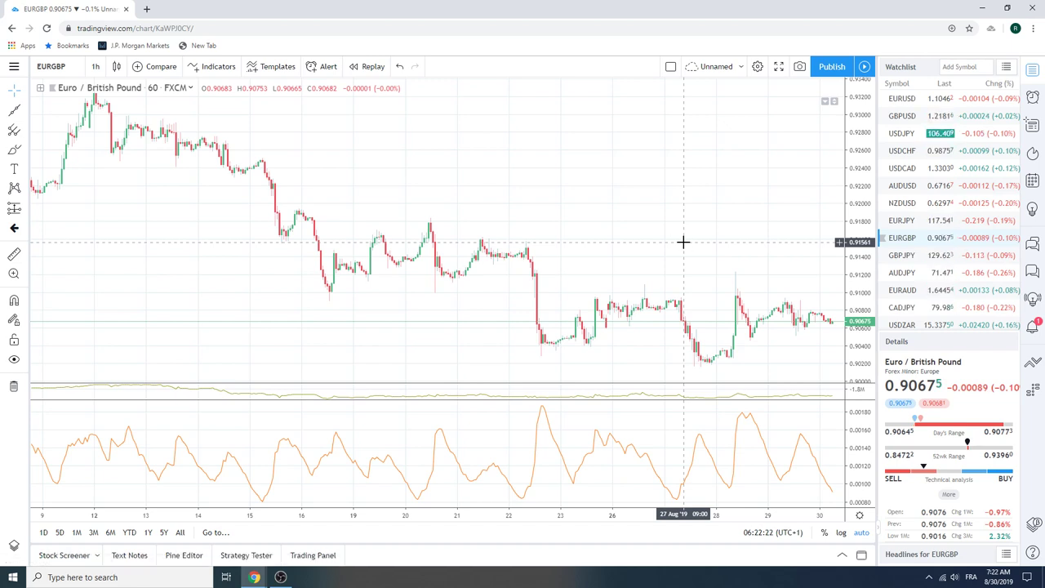
- Load USDJPY from the watchlist and scroll around its 60-minute chart near 106.40
left_click(902, 136)
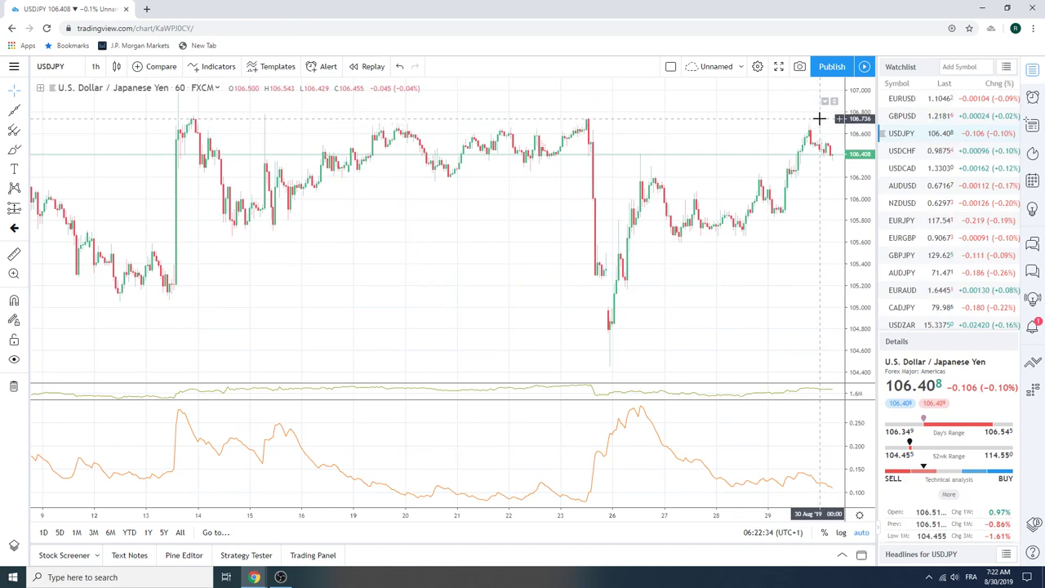
scroll(819, 118, "down", 3)
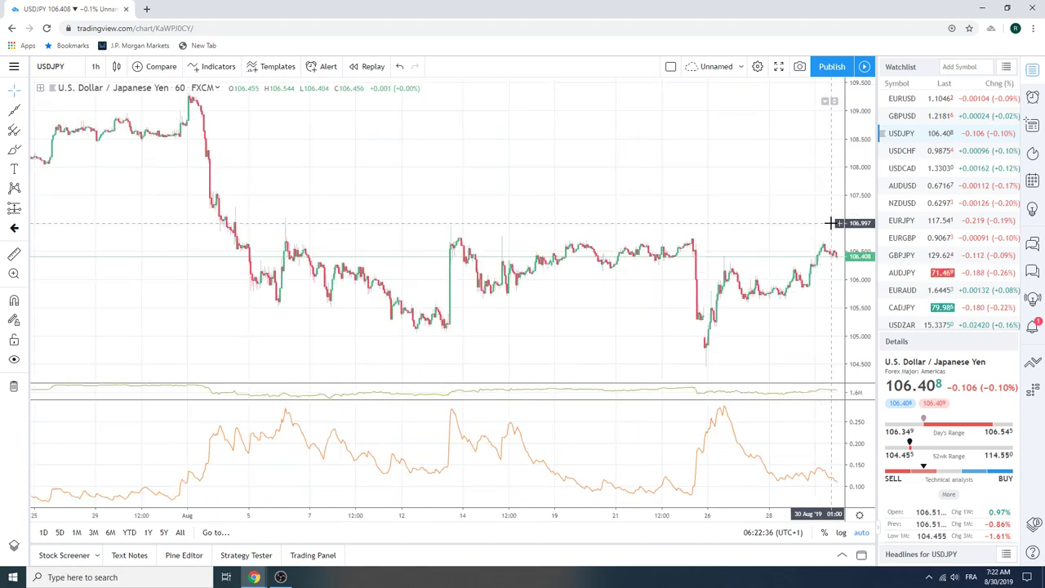
scroll(831, 224, "up", 3)
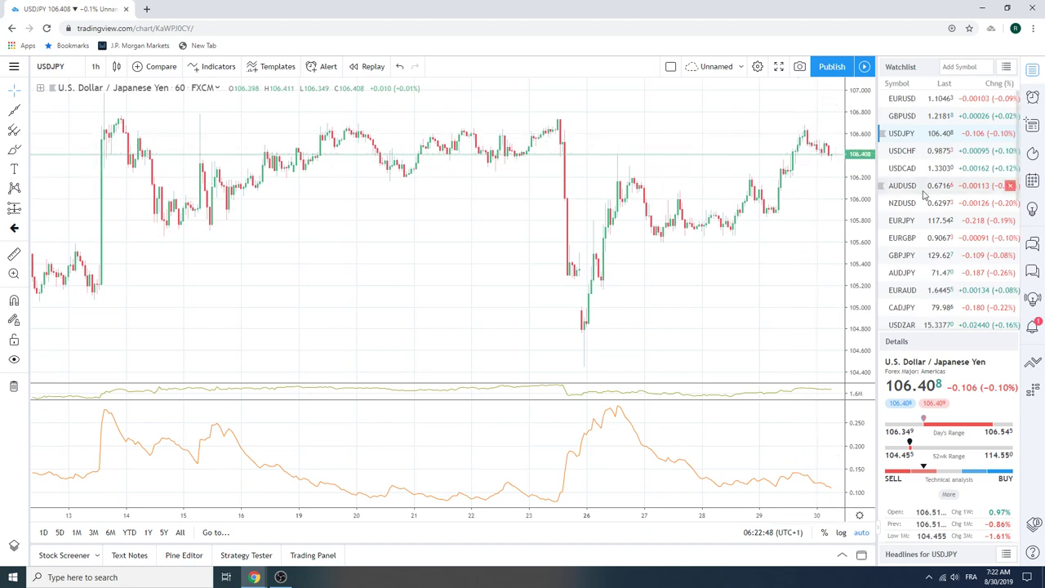
scroll(925, 194, "down", 1)
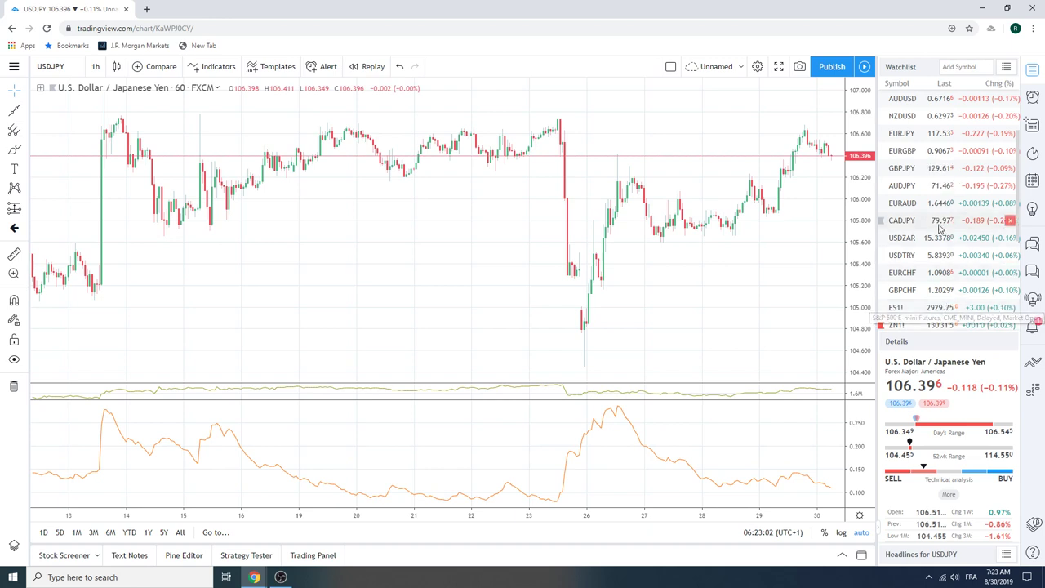
scroll(937, 262, "up", 2)
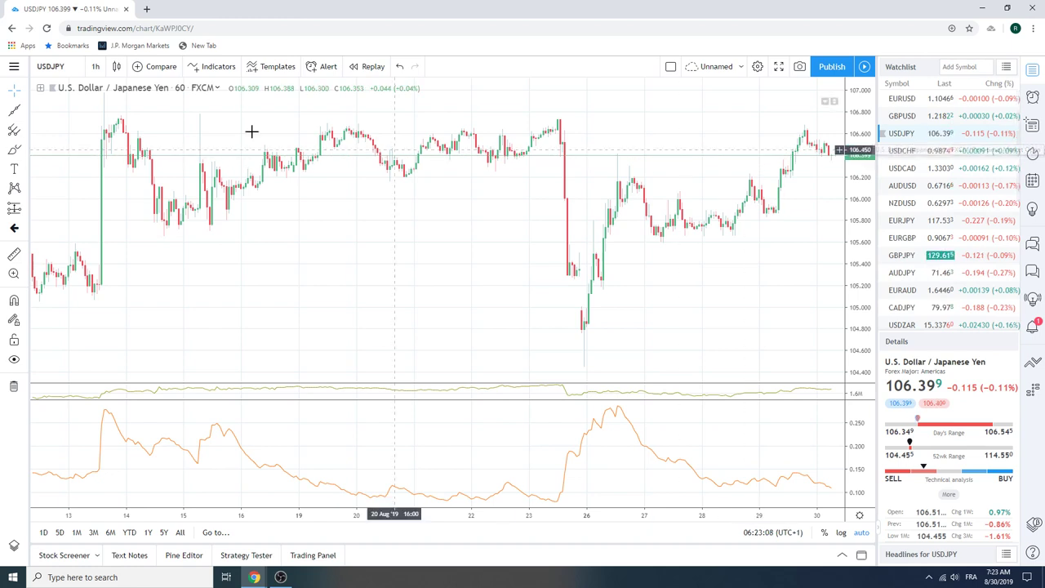
- Change the USDJPY chart interval from 1 hour to 1 day
left_click(96, 66)
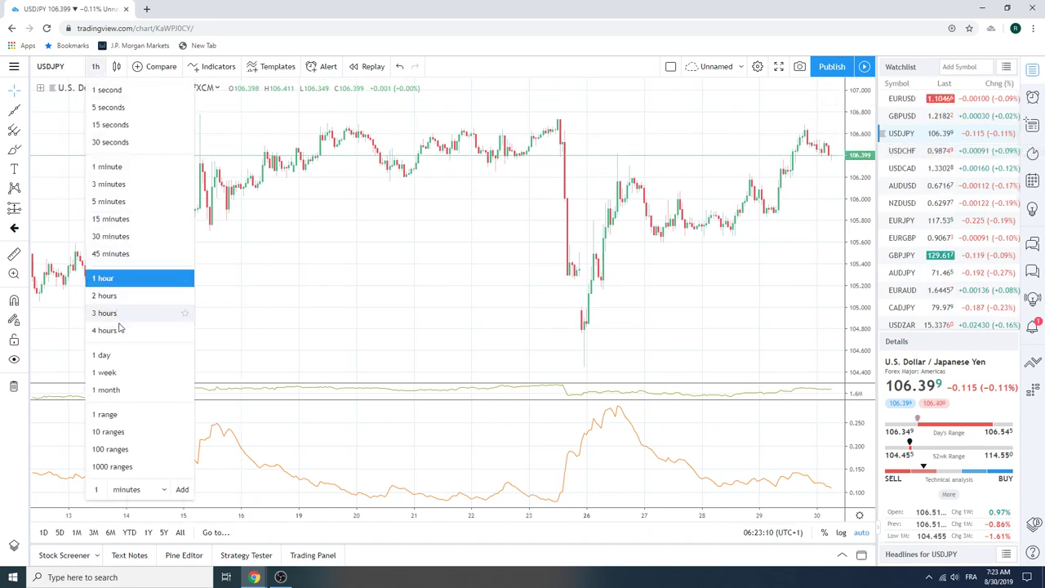
left_click(122, 356)
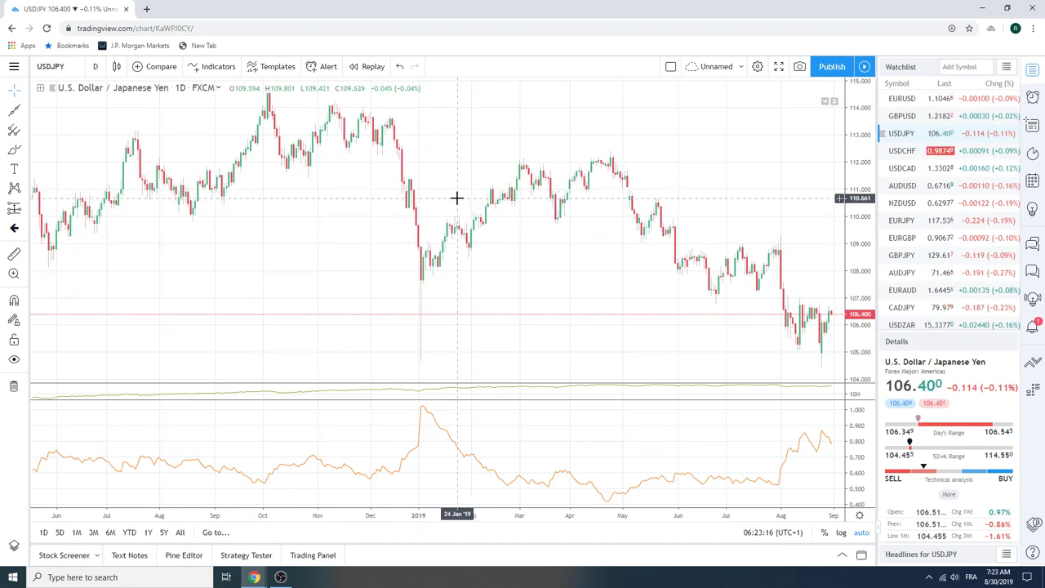
- Scroll the watchlist to ES1! and bring up its daily chart near 2929.50
scroll(920, 194, "down", 3)
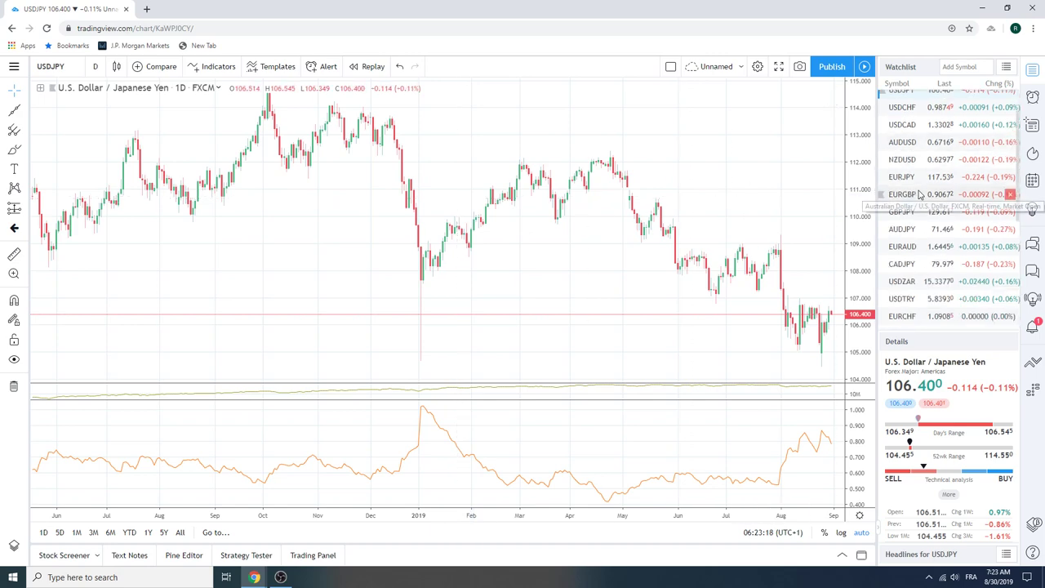
scroll(920, 194, "down", 2)
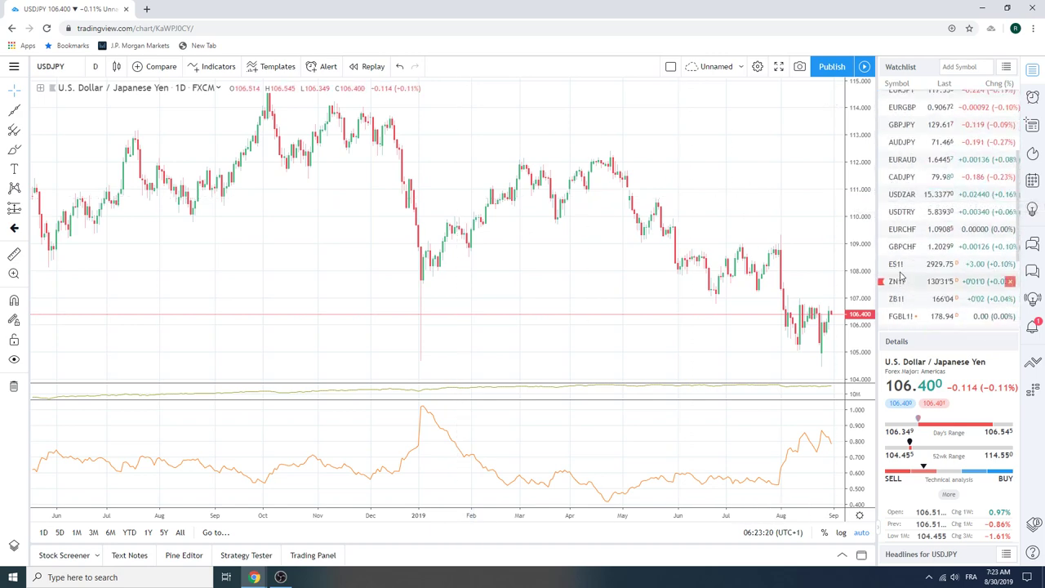
scroll(796, 241, "up", 3)
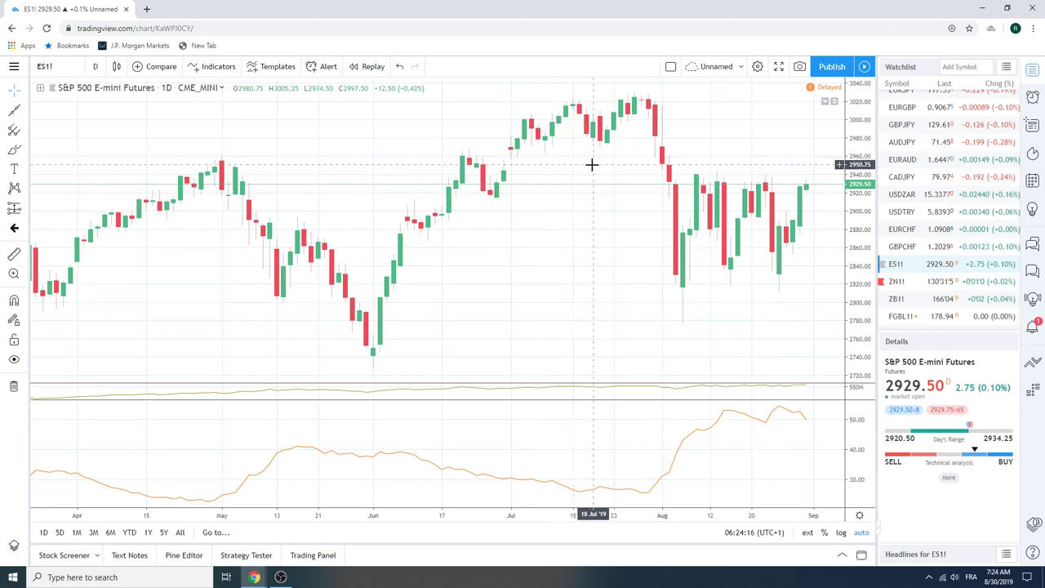
- Zoom out the ES1! daily chart, then move down the watchlist to ZN1! T-Note futures
scroll(592, 165, "down", 3)
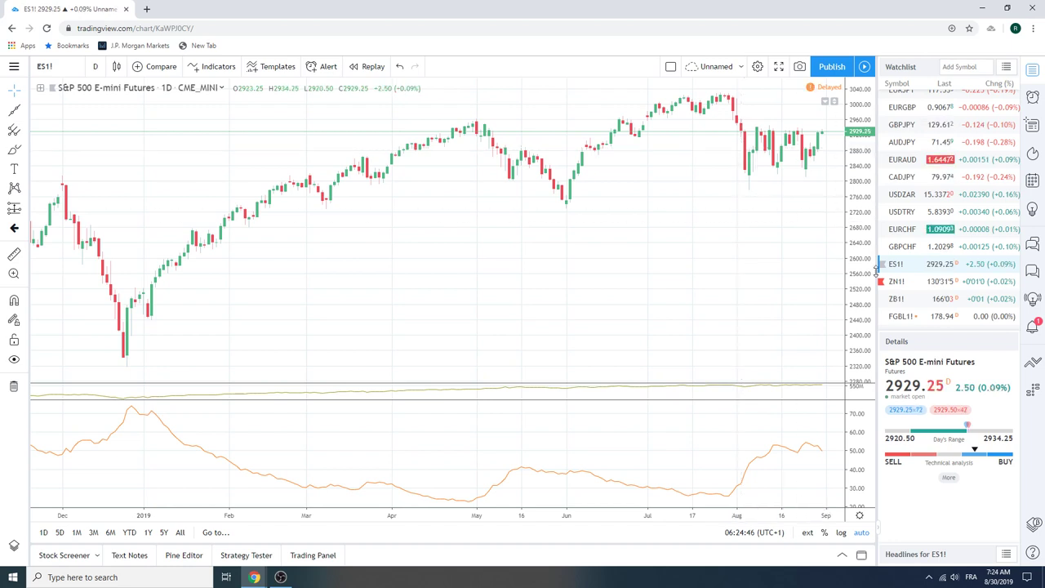
key("Down")
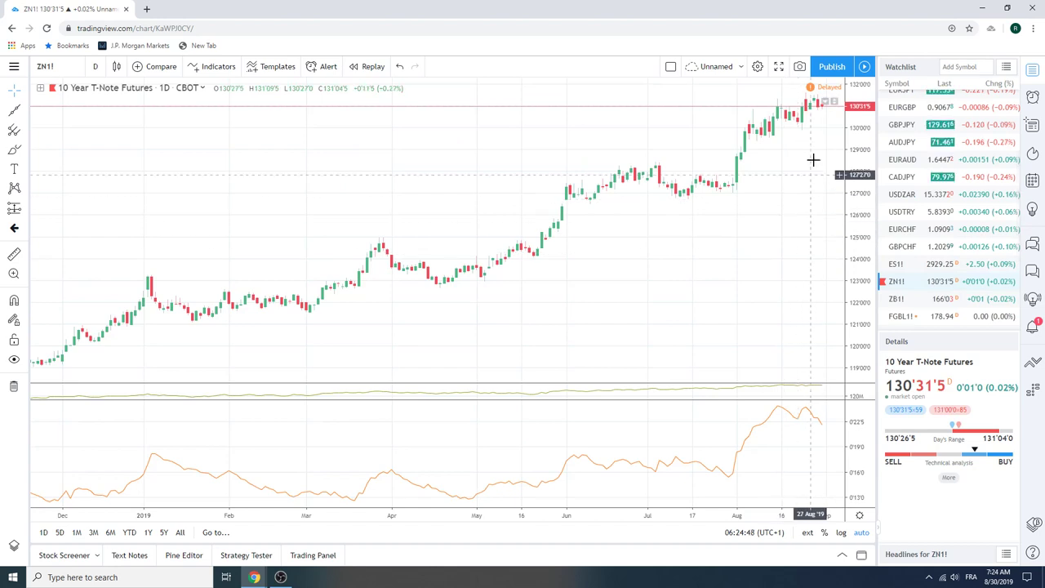